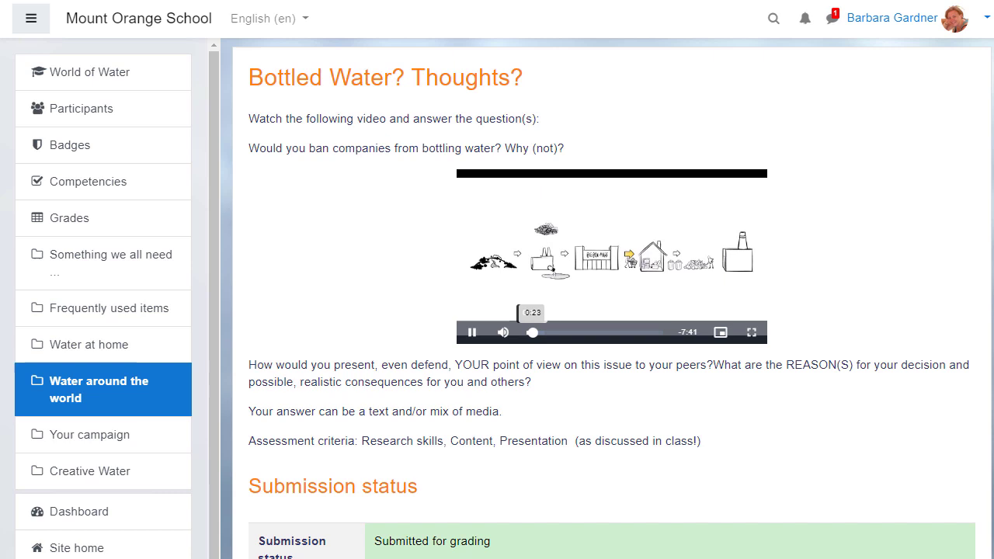
Skim through the embedded bottled water video in the assignment and look at the submission status below it.
left_click(558, 332)
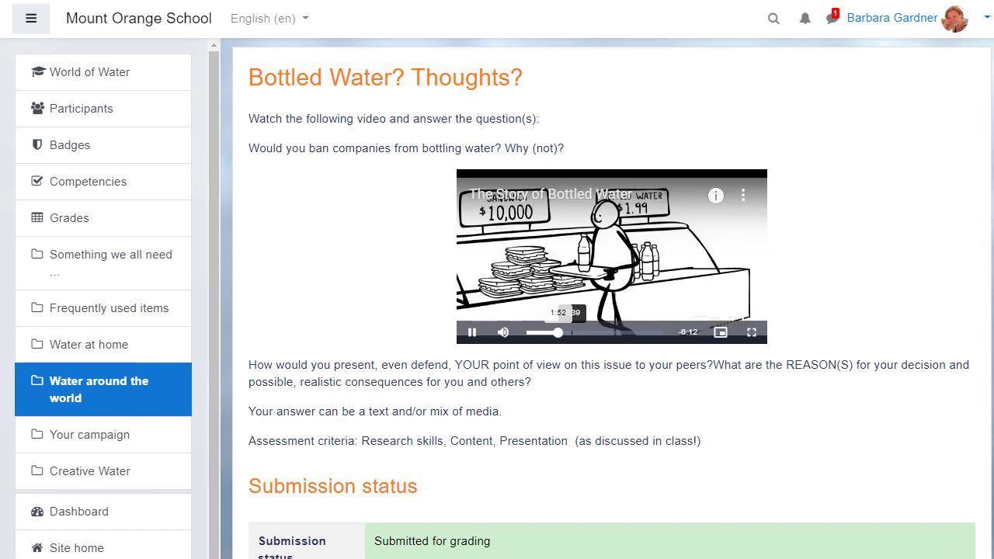
left_click(582, 333)
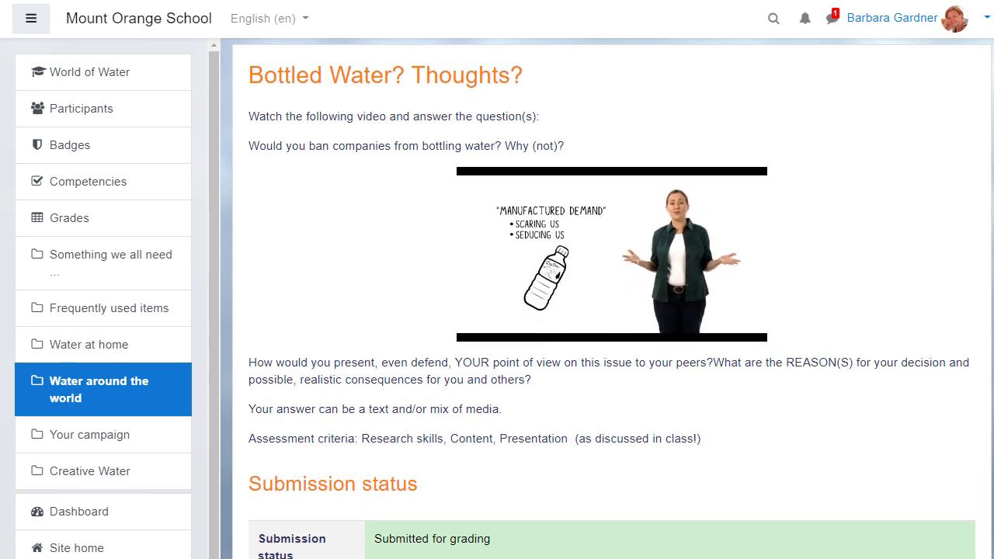
scroll(612, 298, "down", 1)
scroll(611, 298, "down", 1)
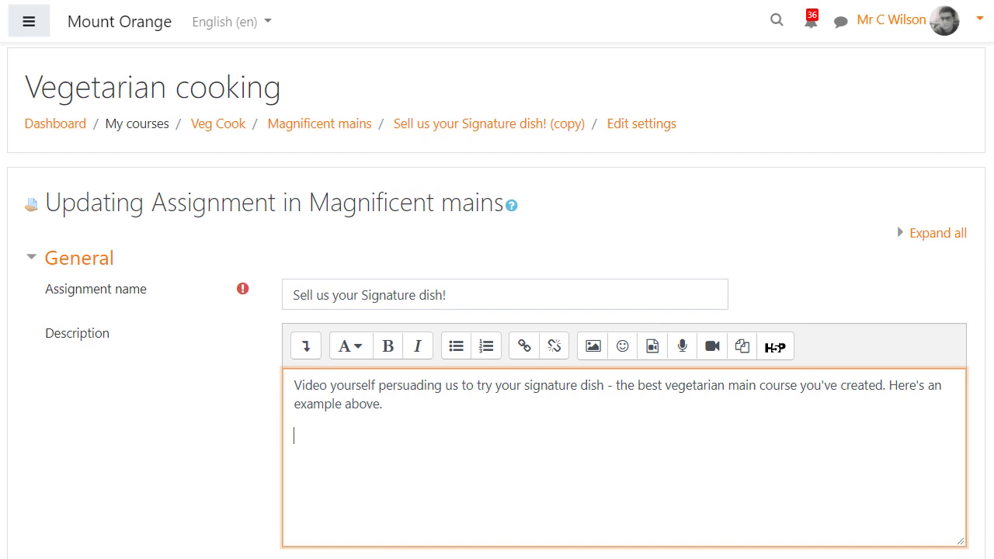
Open the video recorder for the description of the "Sell us your Signature dish!" assignment.
left_click(710, 349)
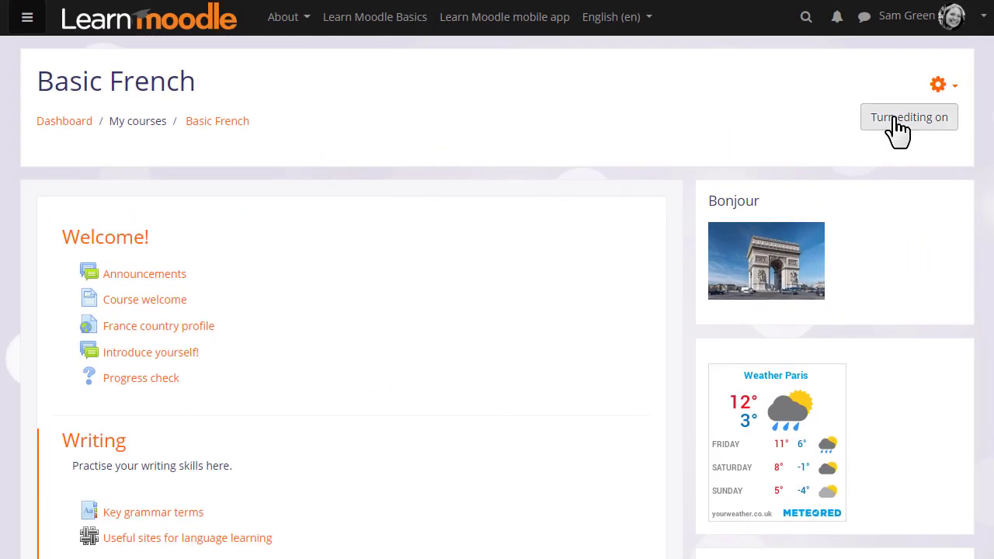
Turn editing on in the Basic French course and add an Assignment activity to the Writing section.
left_click(897, 125)
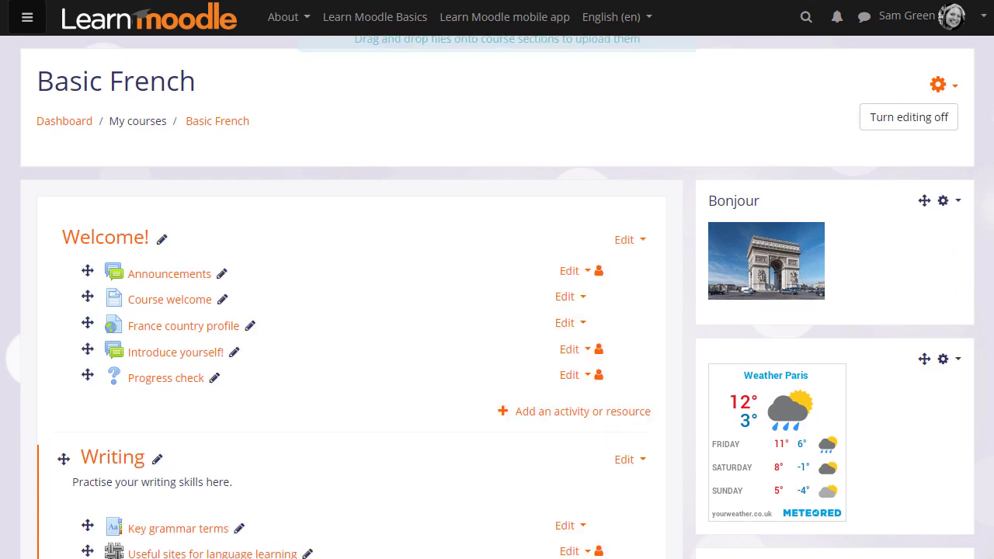
scroll(497, 298, "down", 2)
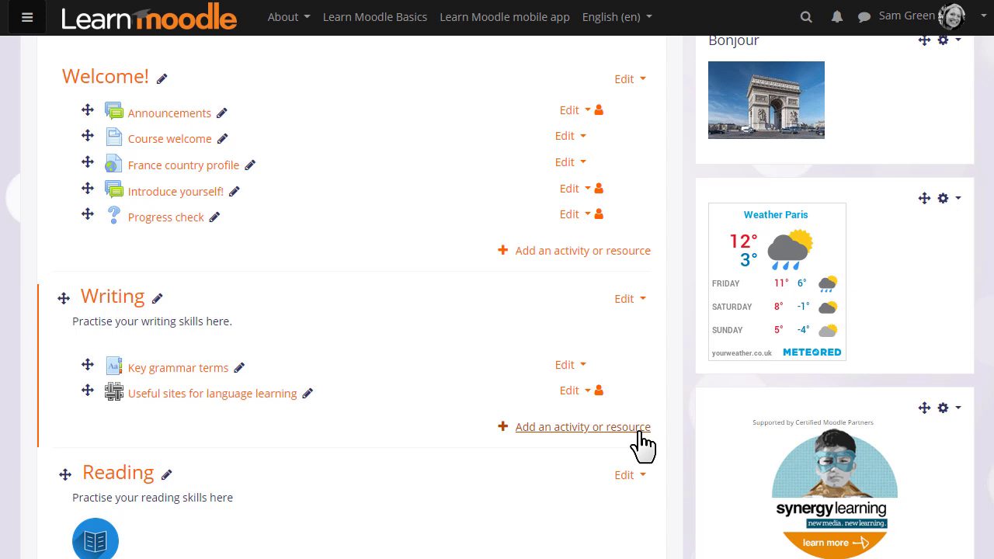
left_click(582, 427)
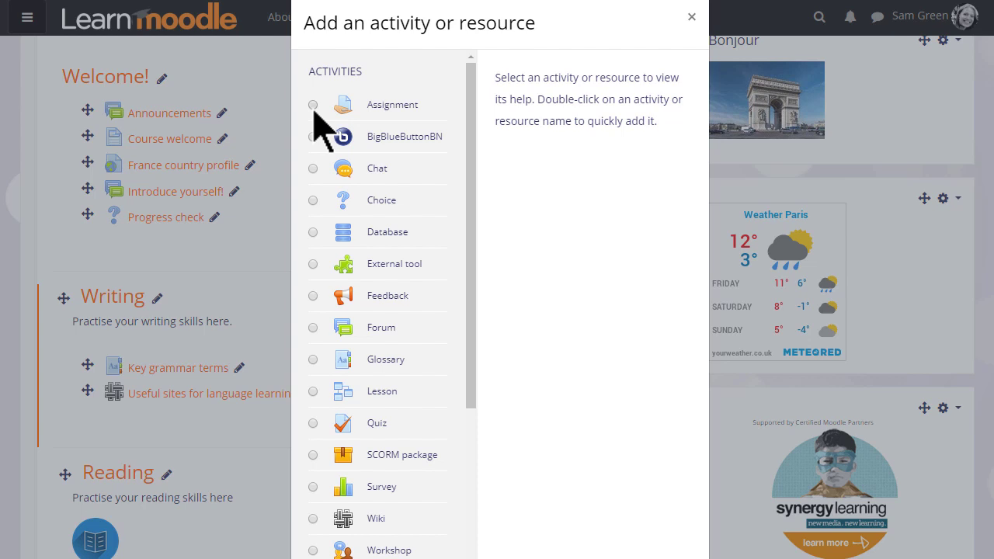
left_click(313, 105)
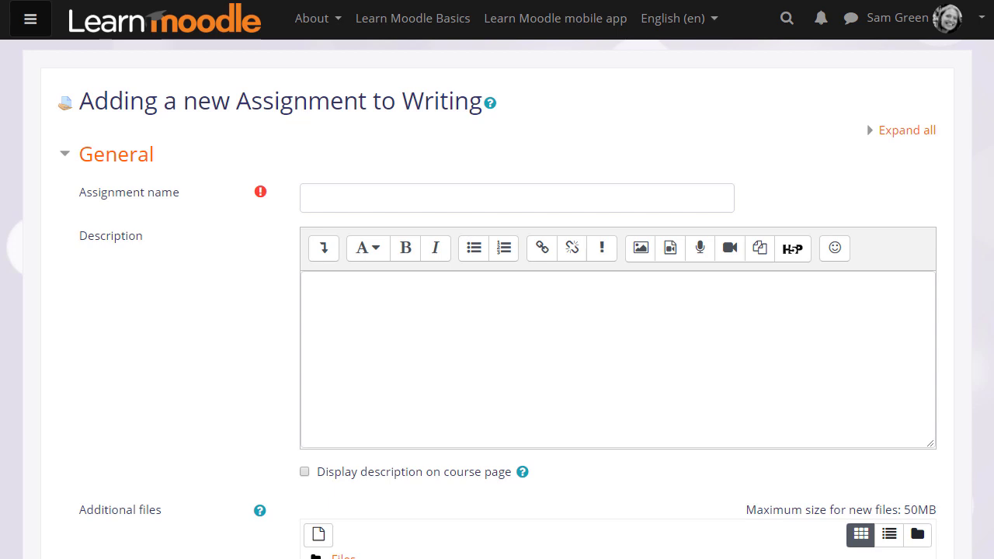
Name the new assignment "Describe your family".
left_click(311, 197)
type("Descri")
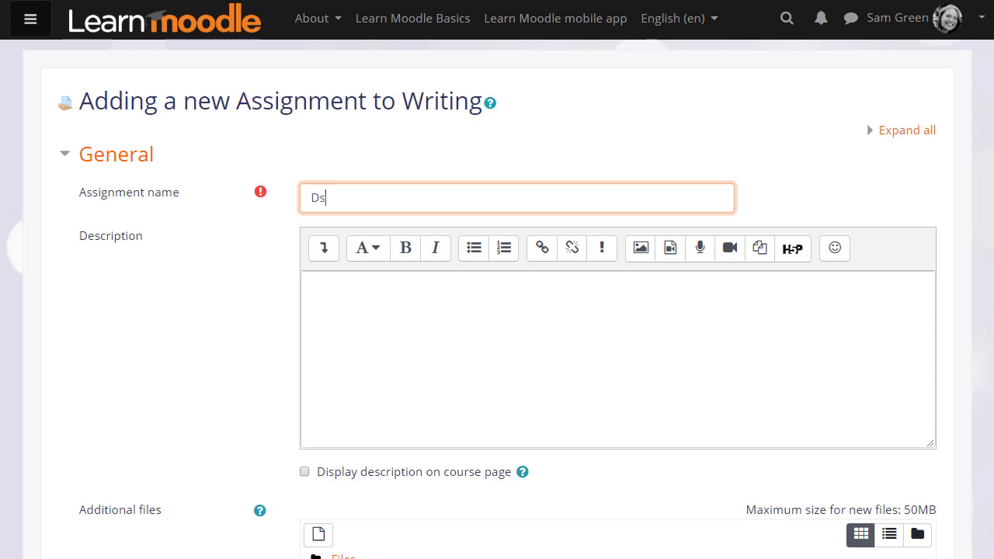
type("be your family")
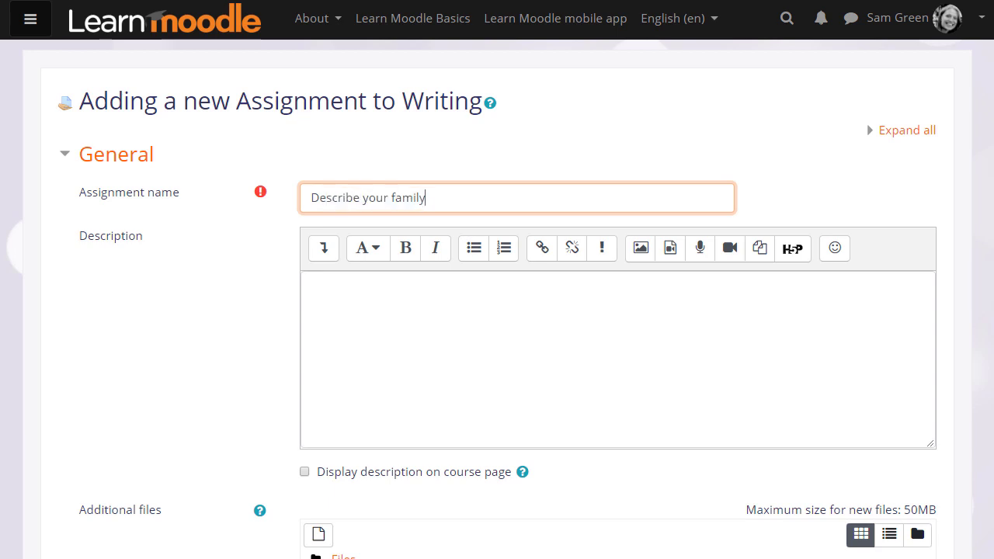
Enter the assignment description "Describe your family in around 200 words, using the vocabulary we have studied.".
left_click(312, 285)
type("Describe your family in around 200 words, using the vocab")
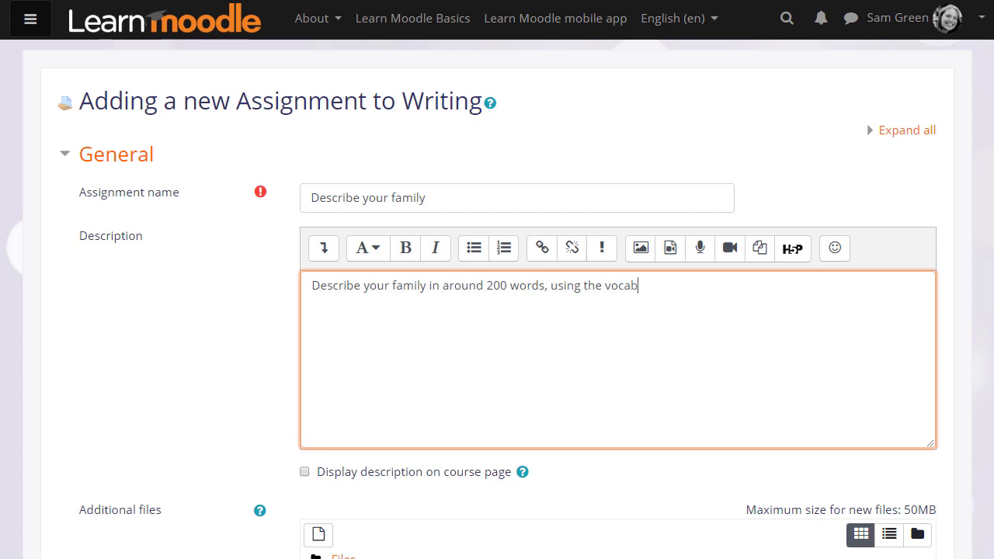
type("ulary we have studied")
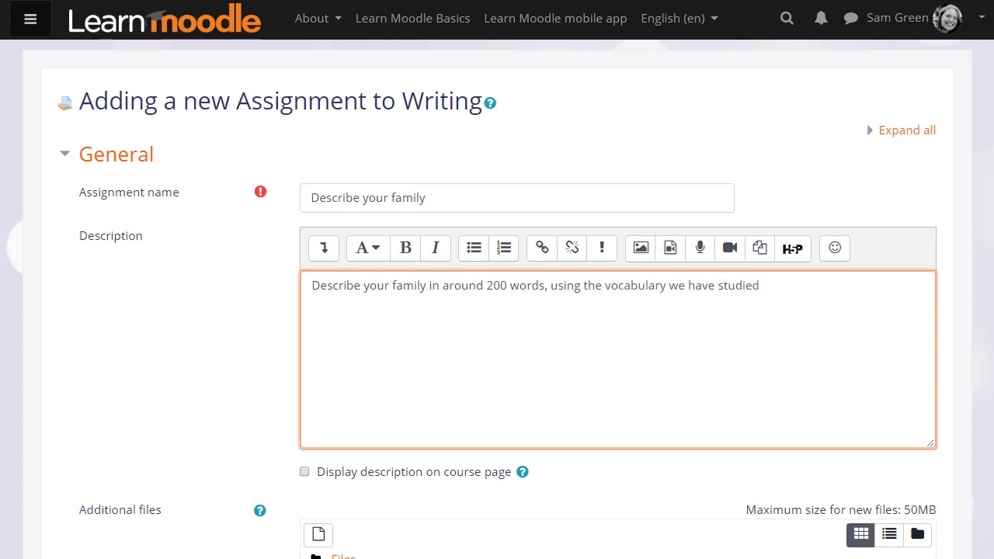
type(".")
Set the maximum number of uploaded files to 1 in the assignment's submission types.
scroll(977, 344, "down", 4)
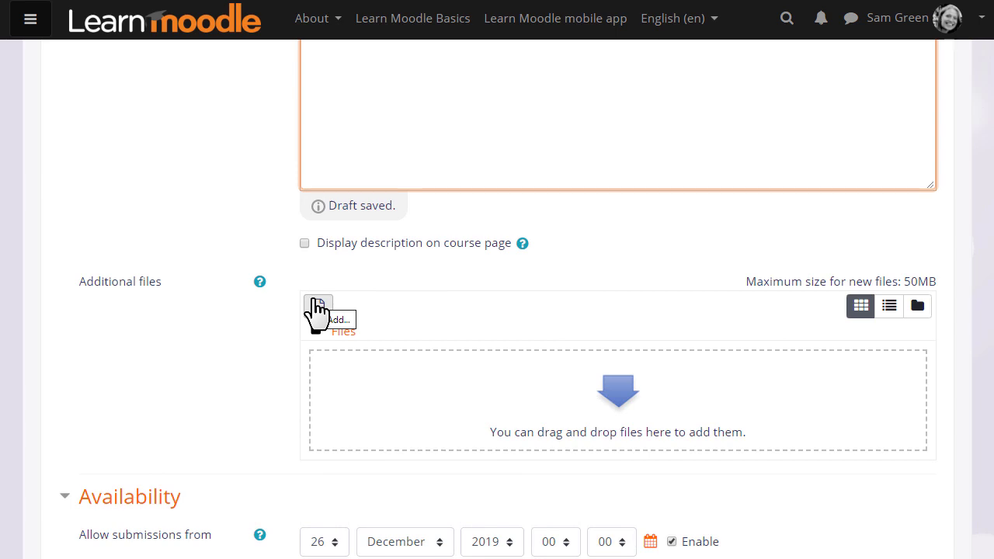
scroll(315, 311, "down", 3)
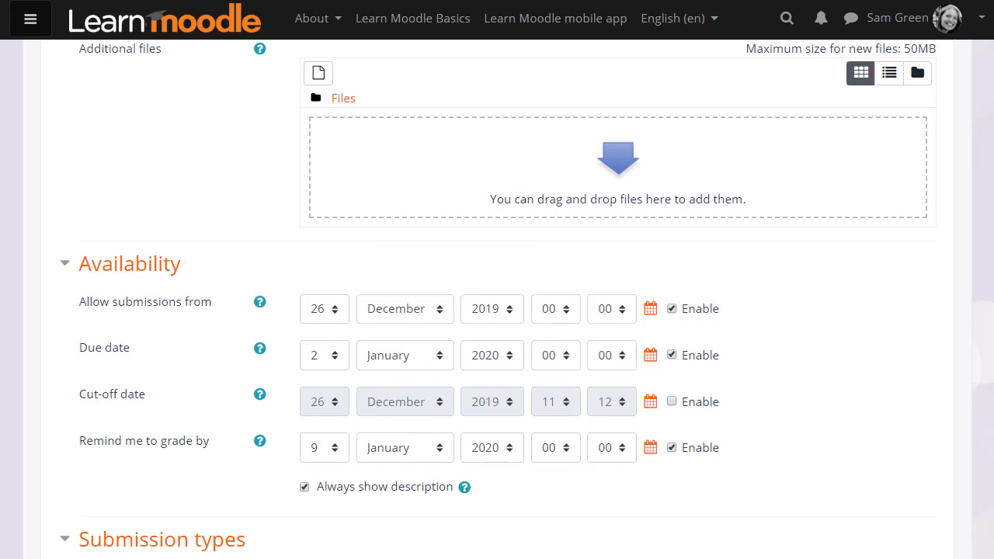
scroll(497, 311, "down", 1)
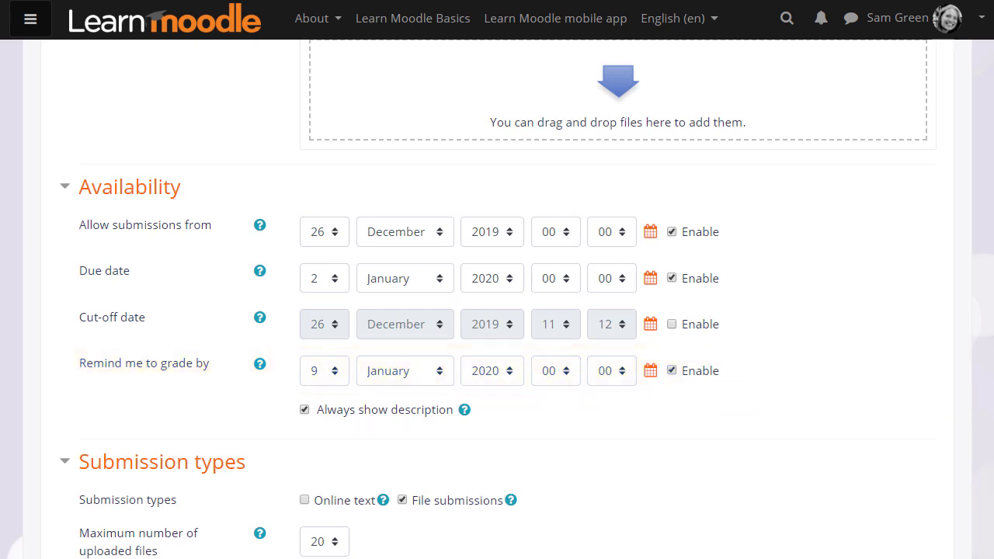
scroll(497, 299, "down", 5)
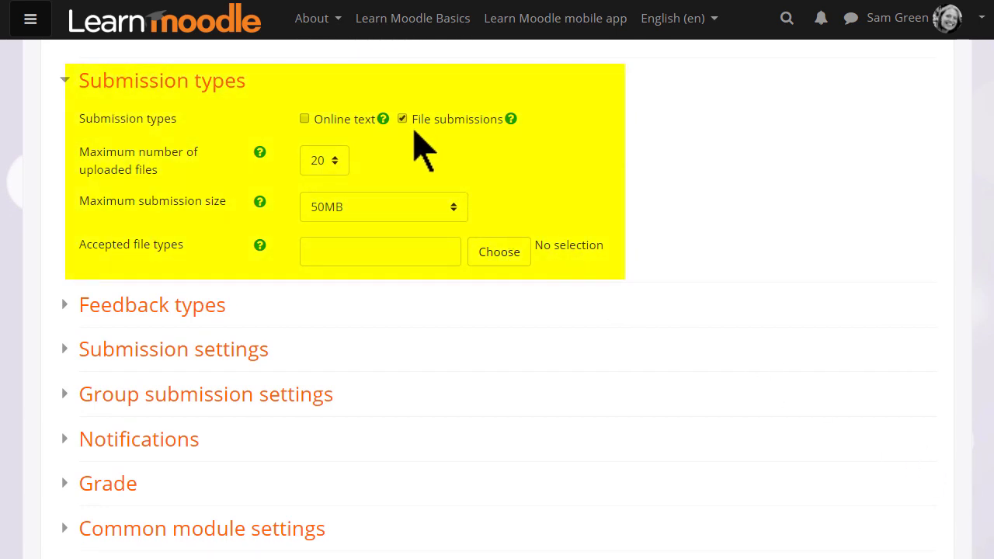
left_click(339, 175)
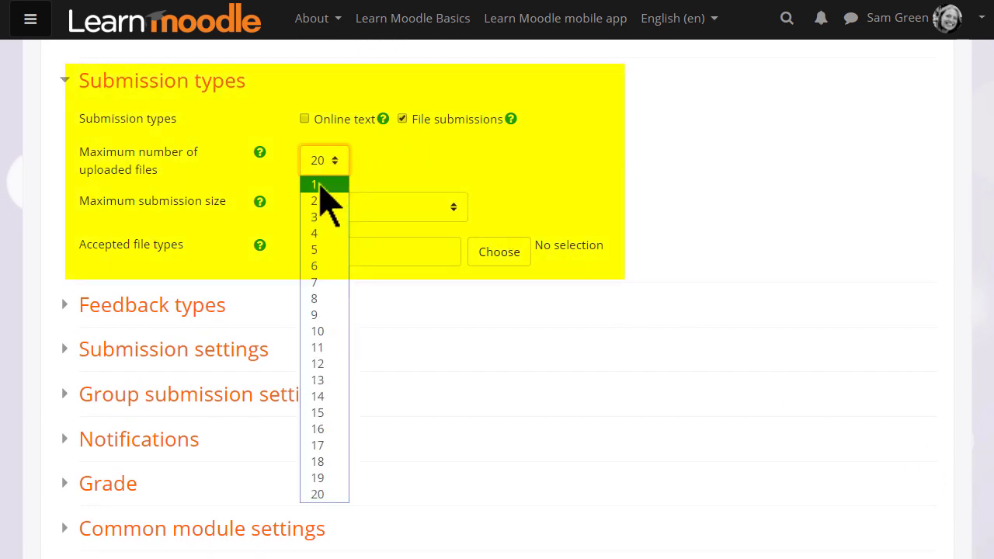
left_click(331, 204)
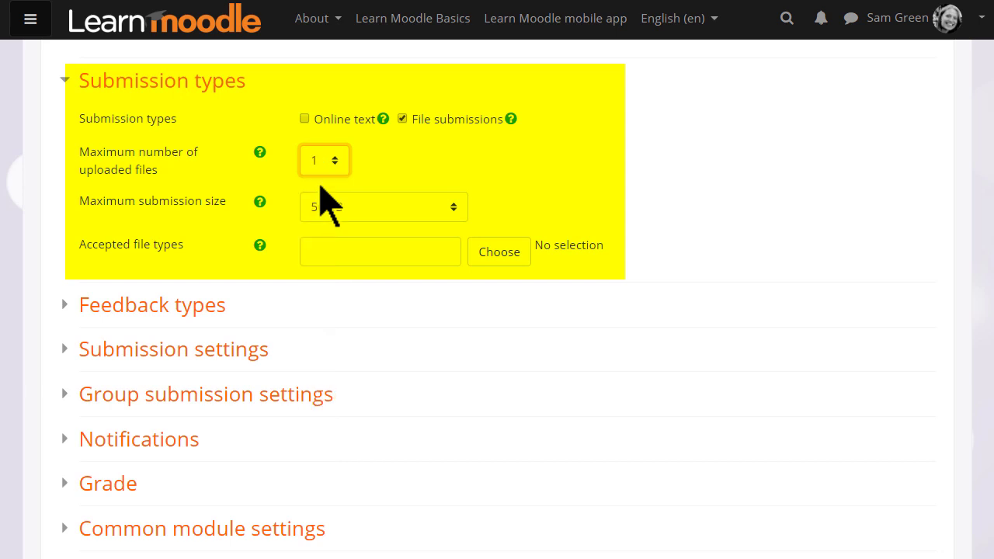
Review the accepted file types available for file submissions without selecting any.
left_click(451, 252)
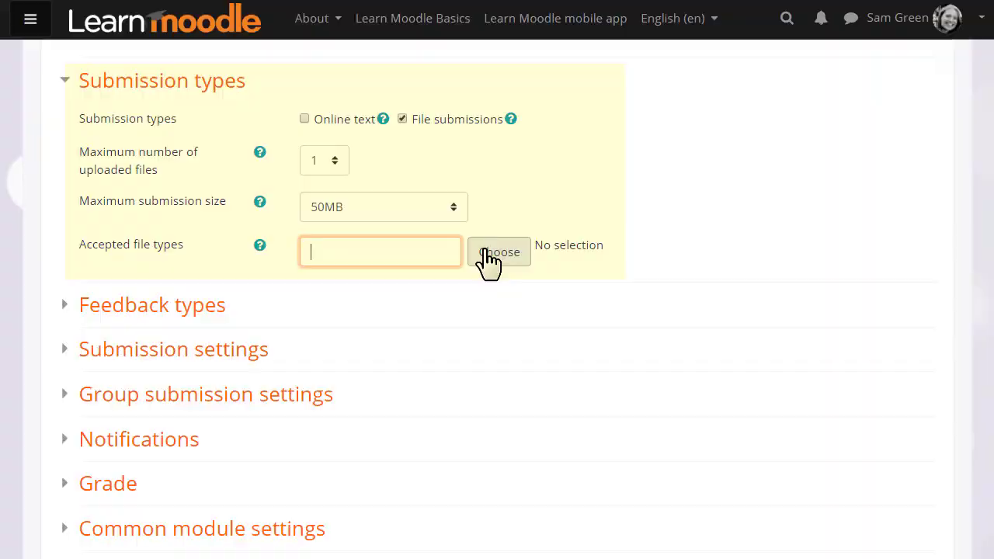
left_click(489, 252)
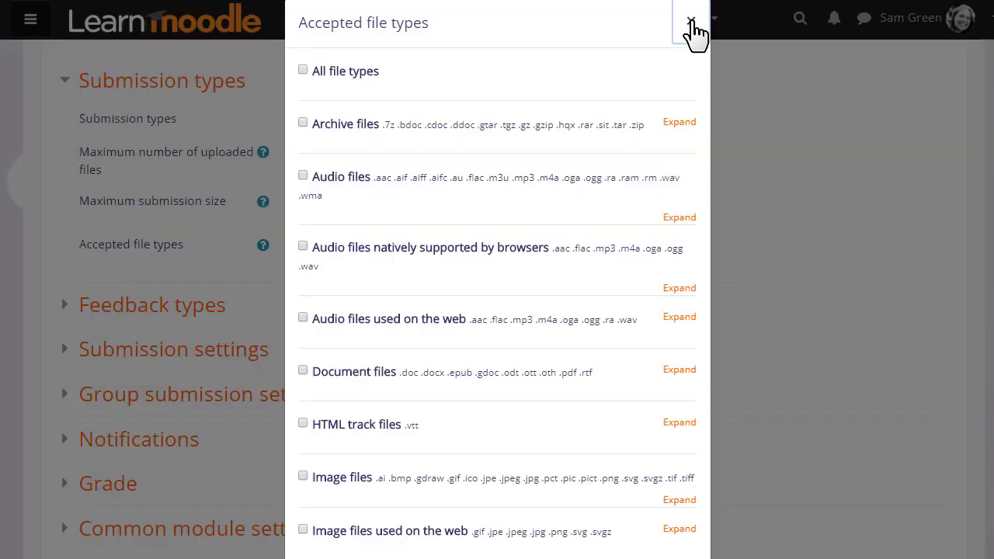
left_click(690, 22)
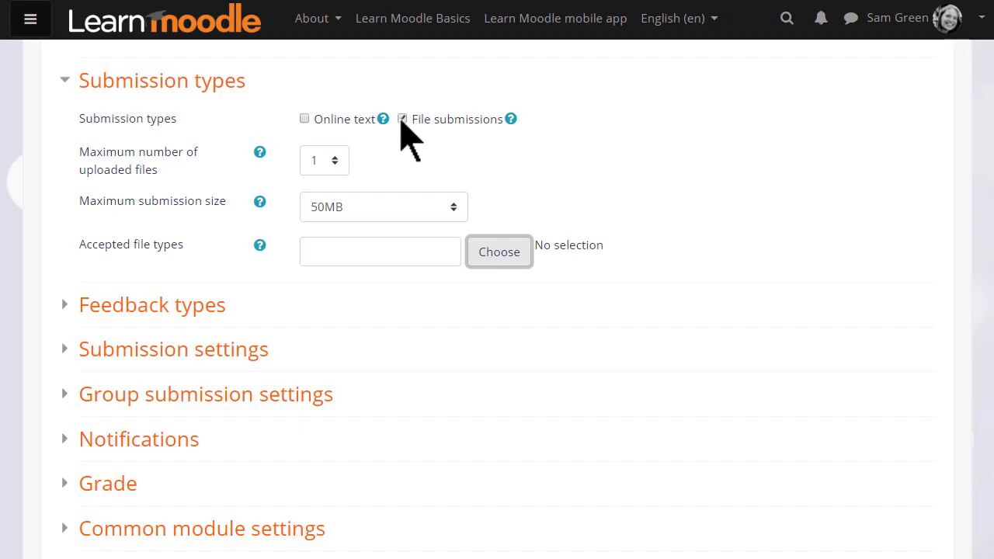
Disable file submissions, enable online text as the submission type, and set its word limit to 250.
left_click(402, 119)
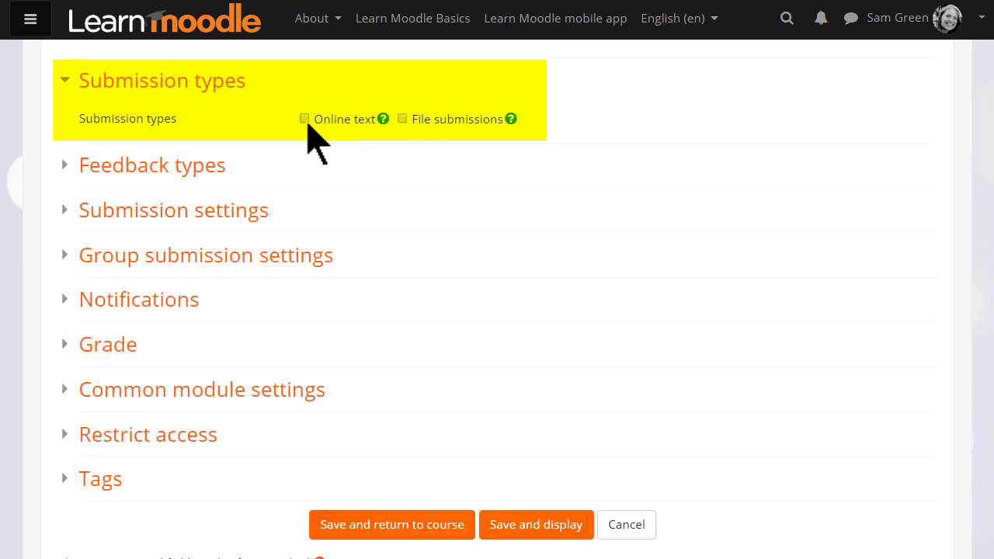
left_click(305, 119)
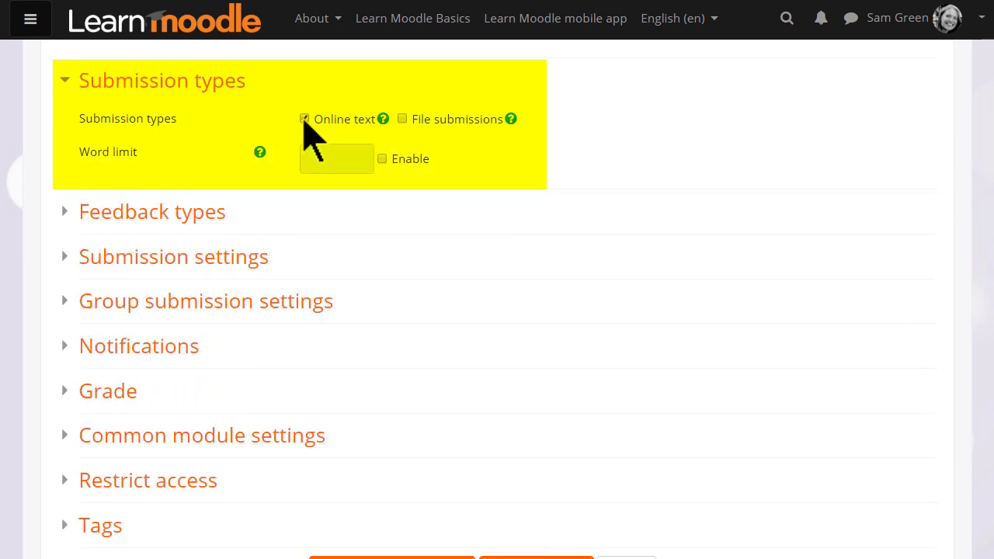
left_click(381, 159)
type("250")
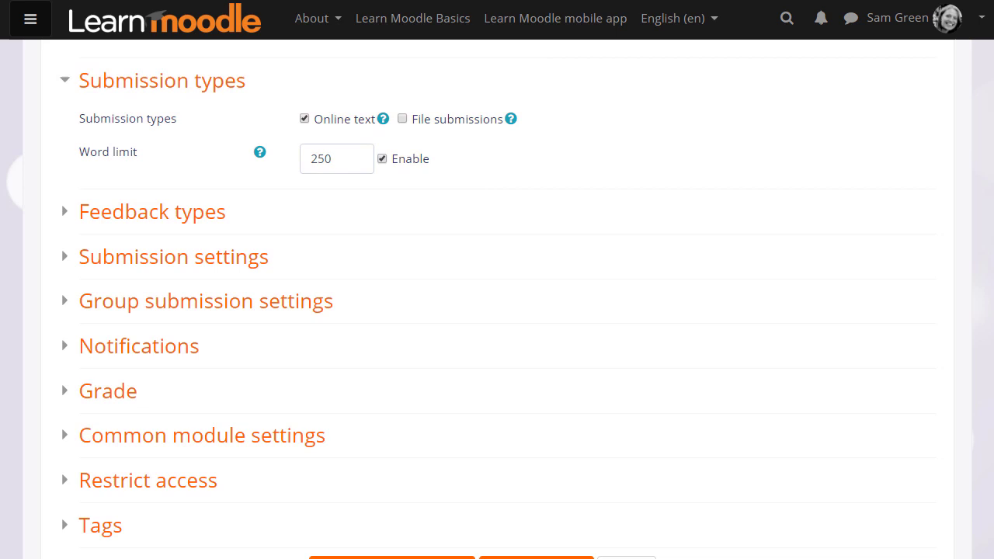
Set Comment inline to Yes in the assignment's feedback types, and collapse that section.
scroll(497, 311, "down", 1)
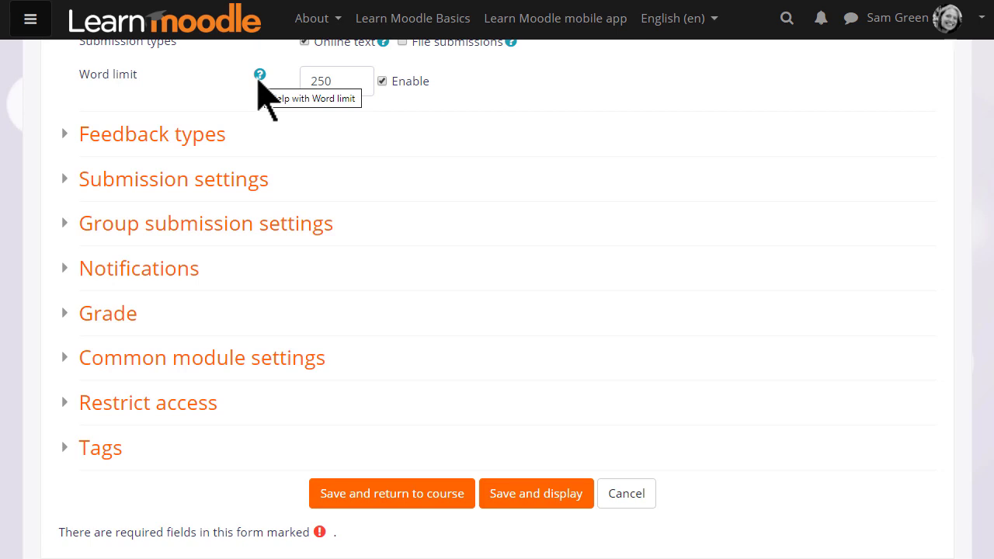
left_click(221, 137)
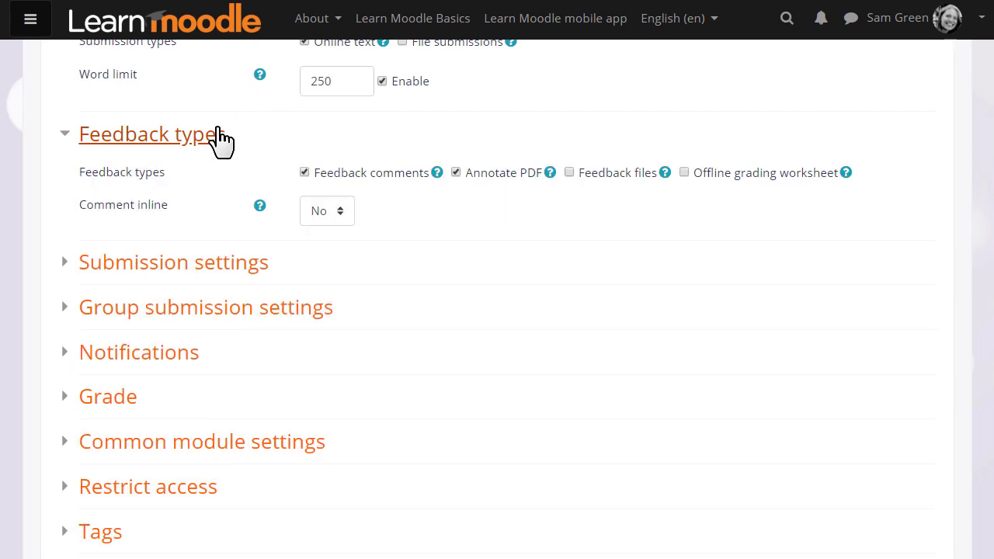
left_click(342, 218)
left_click(335, 251)
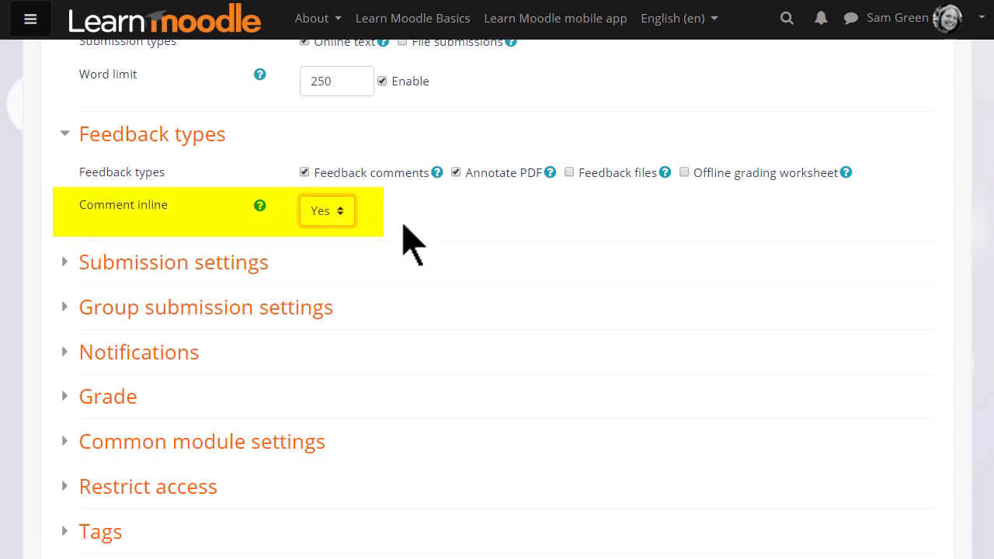
left_click(404, 227)
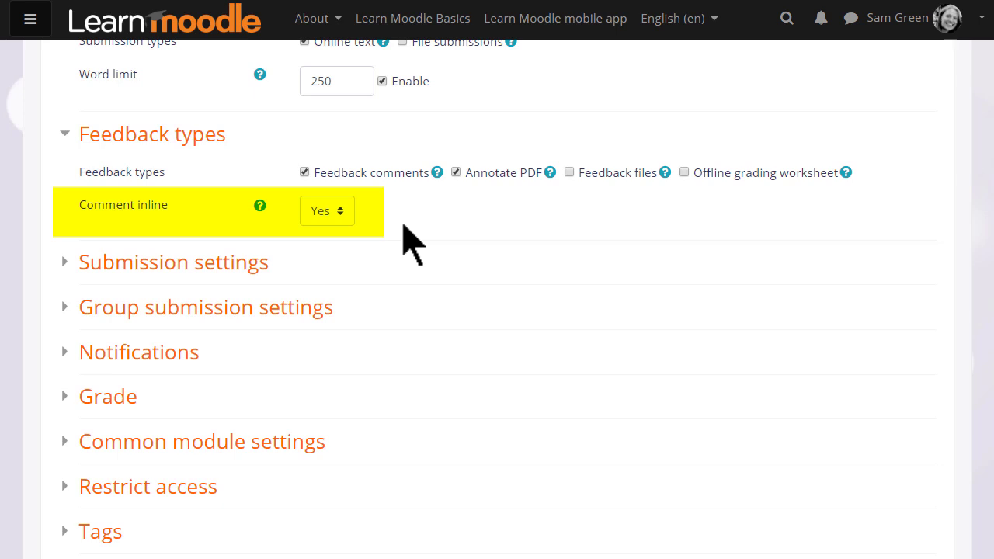
left_click(198, 140)
Require that students accept the submission statement in the submission settings, and collapse that section.
left_click(201, 187)
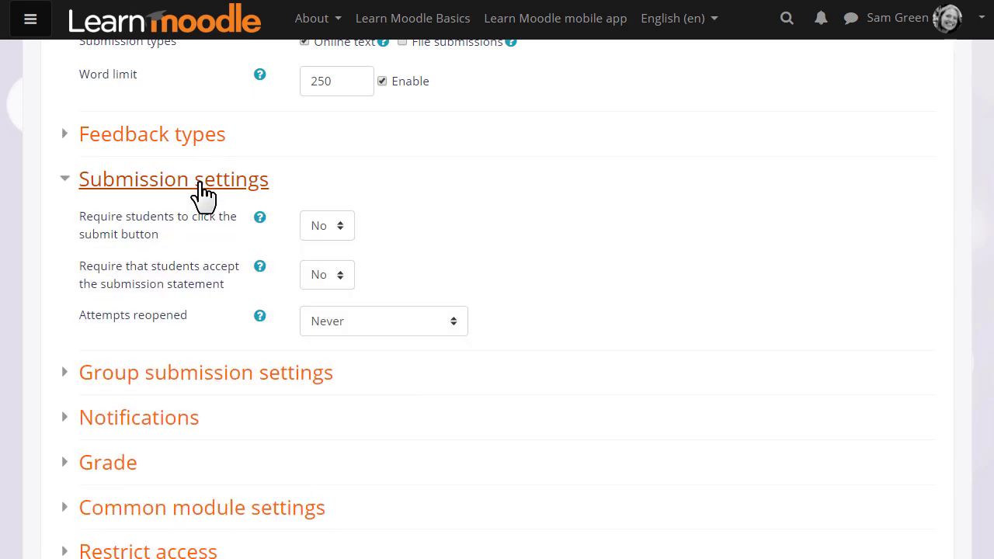
left_click(340, 277)
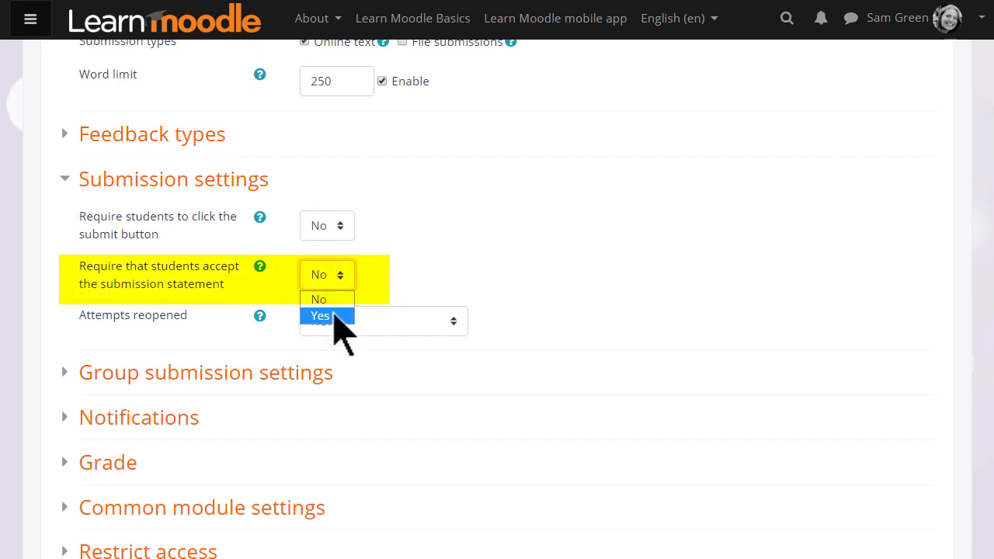
left_click(335, 316)
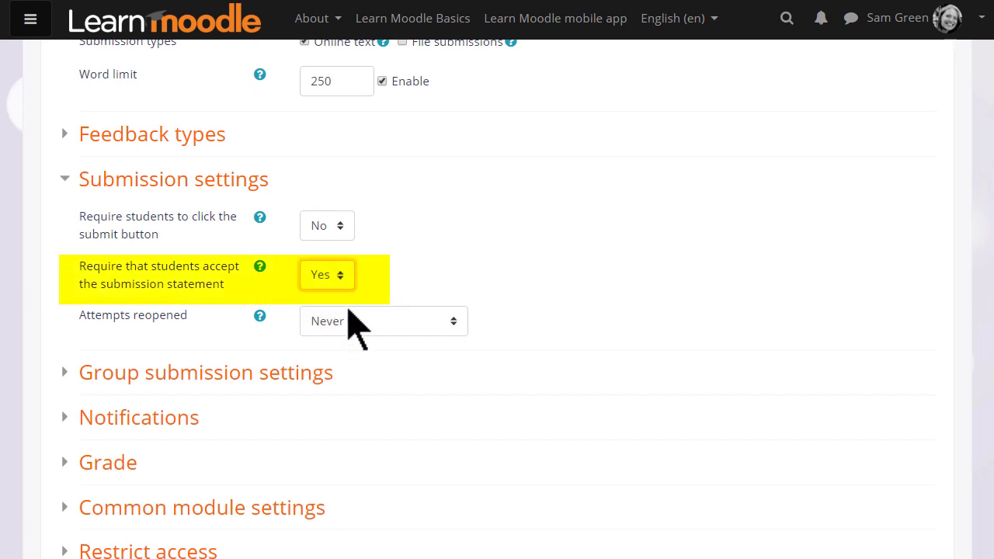
left_click(254, 180)
Check the group submission options, keeping Students submit in groups at No, and expand the notification settings.
left_click(258, 227)
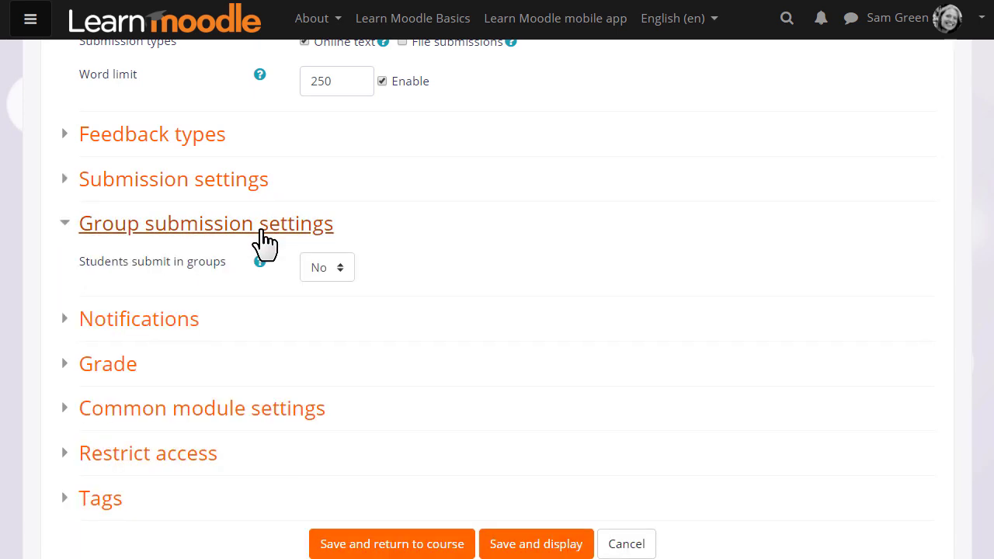
left_click(339, 268)
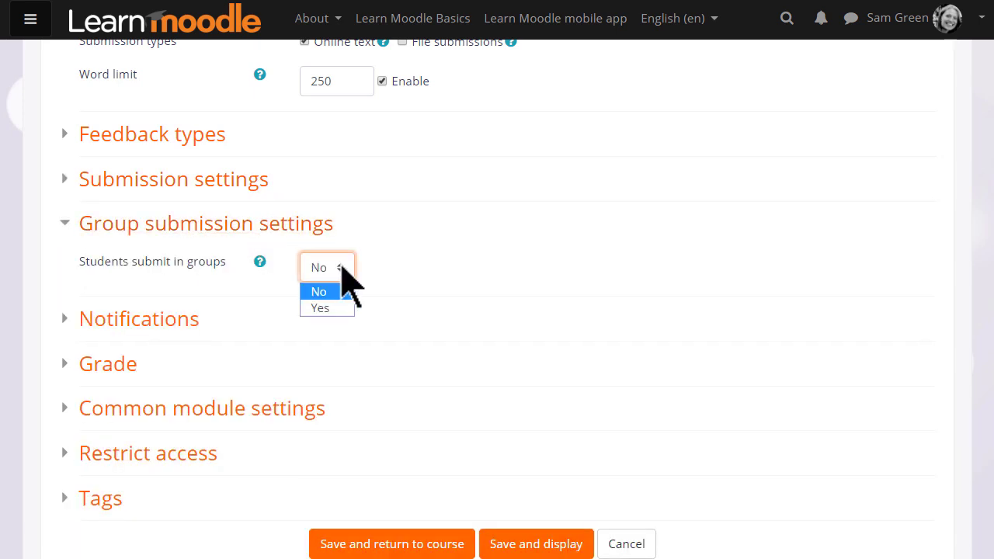
left_click(338, 266)
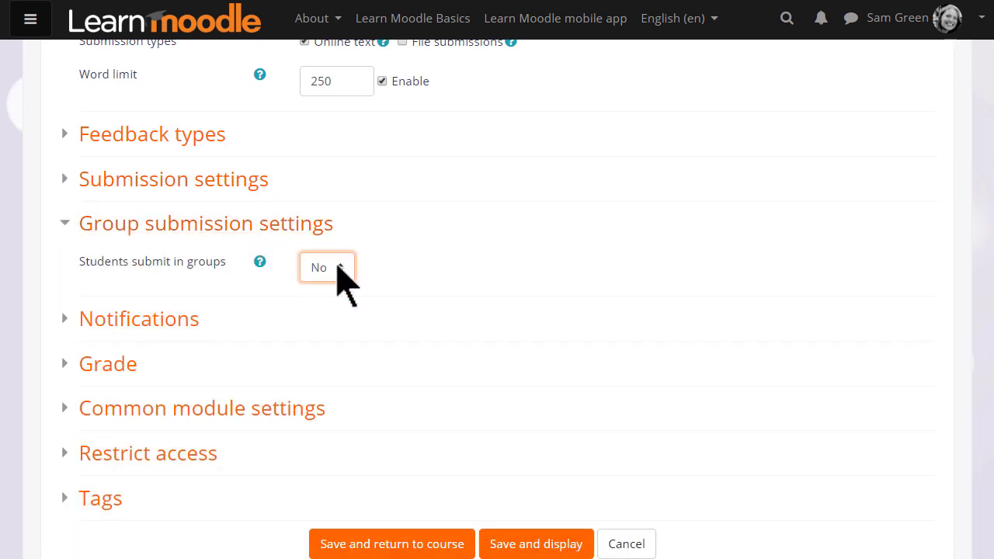
left_click(303, 225)
left_click(168, 272)
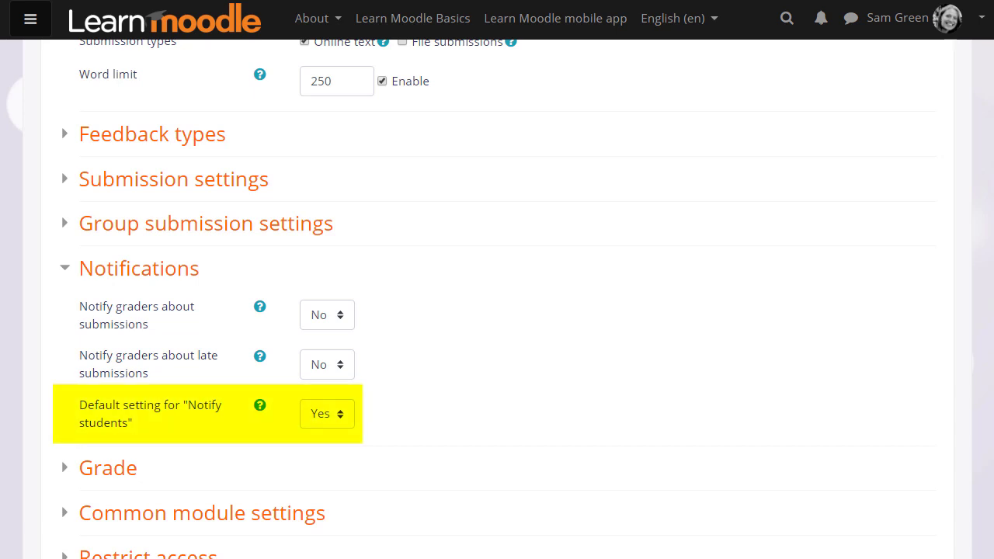
Collapse the notification settings and check the available grade types in the grade settings, keeping Point with a maximum grade of 100.
left_click(172, 278)
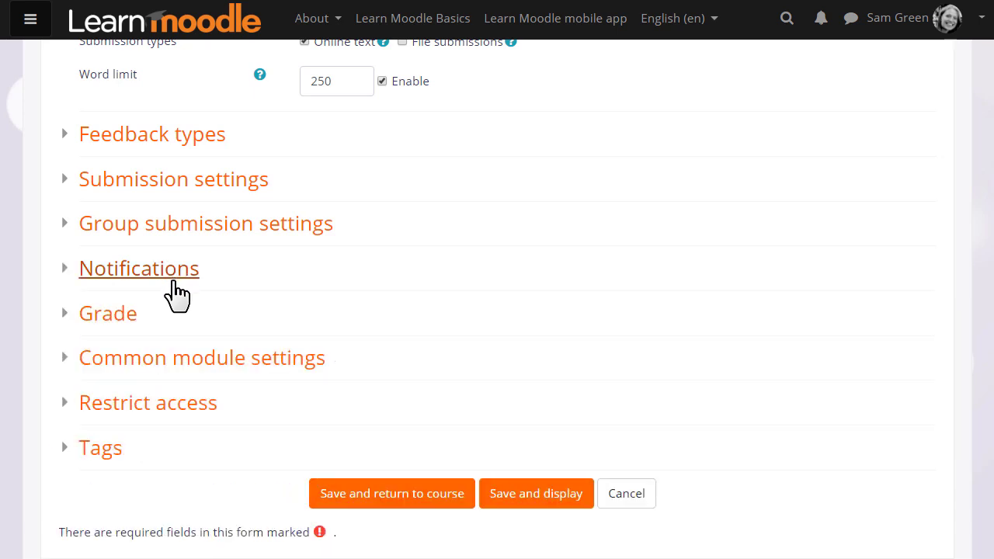
left_click(124, 313)
scroll(151, 326, "down", 2)
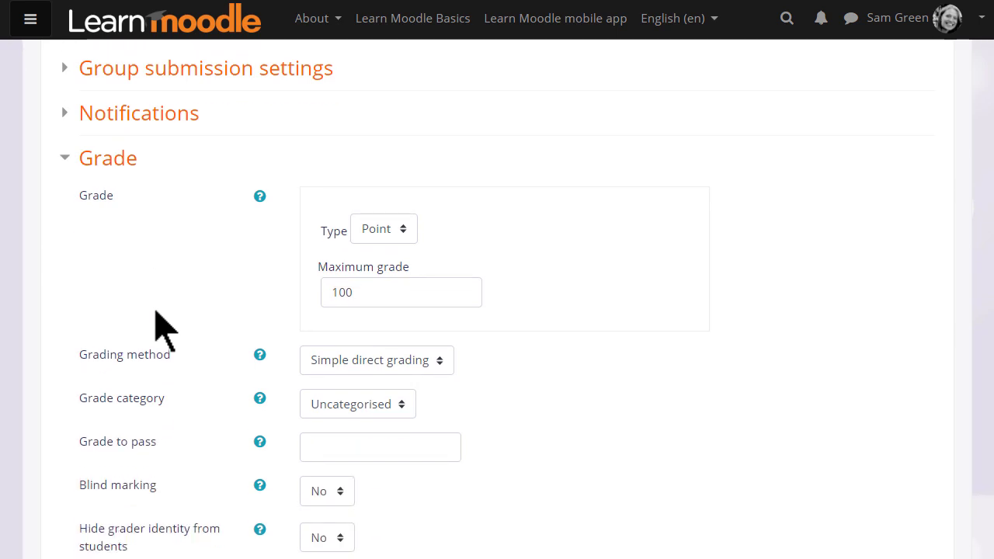
scroll(866, 328, "down", 1)
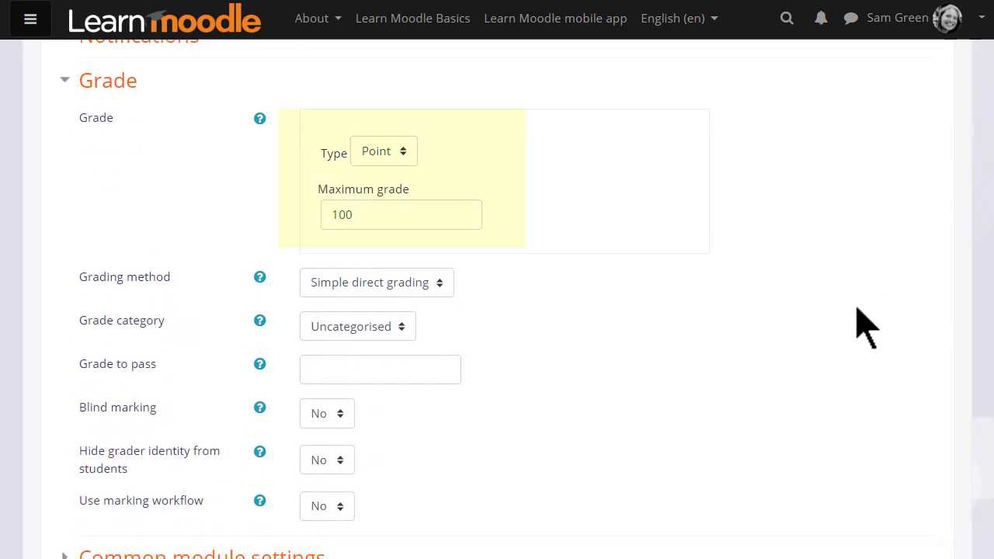
left_click(405, 153)
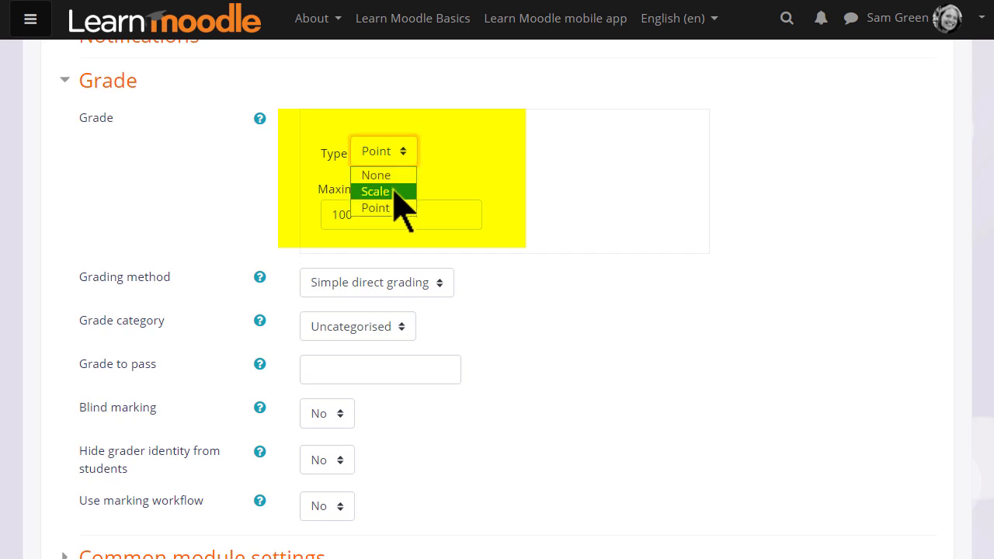
left_click(456, 195)
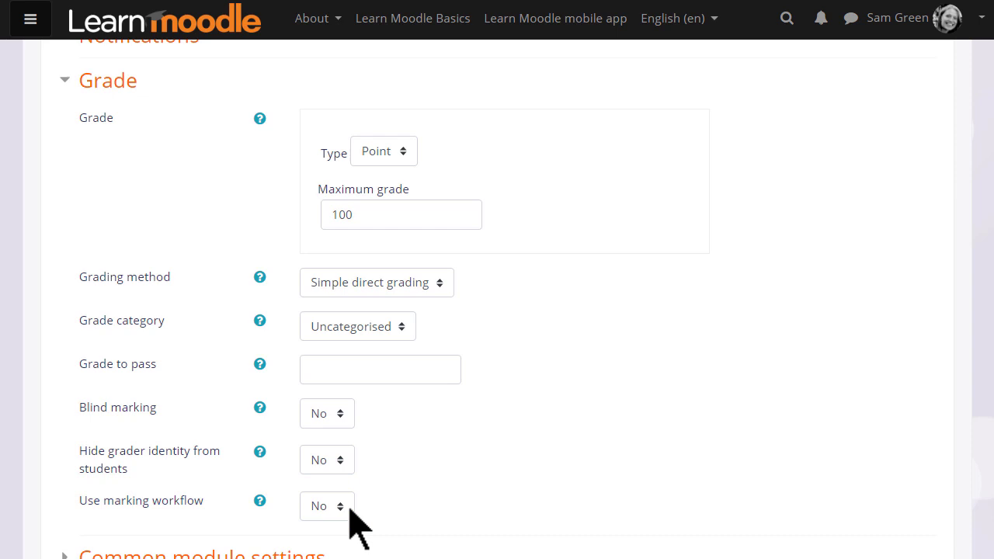
Save the "Describe your family" assignment and return to the course page.
scroll(350, 513, "down", 3)
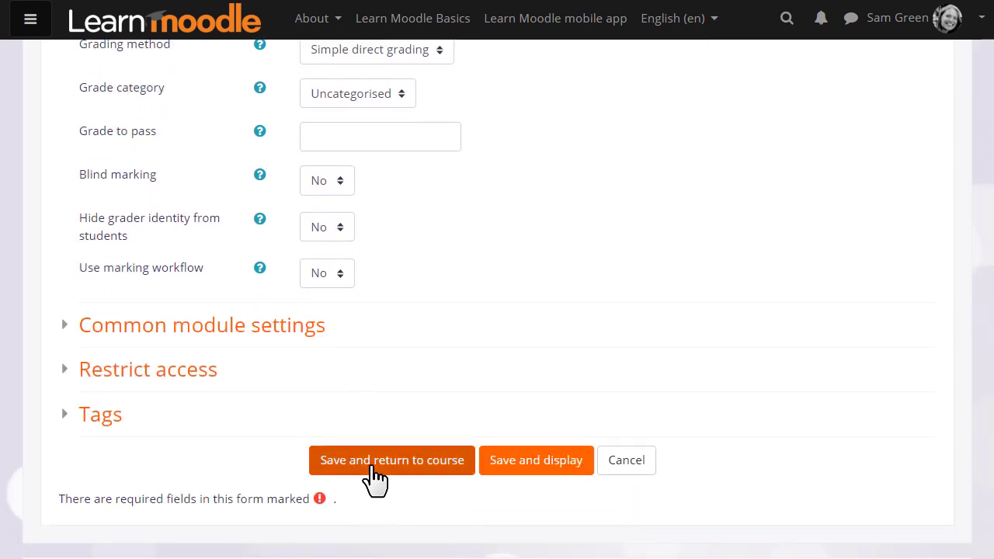
left_click(375, 467)
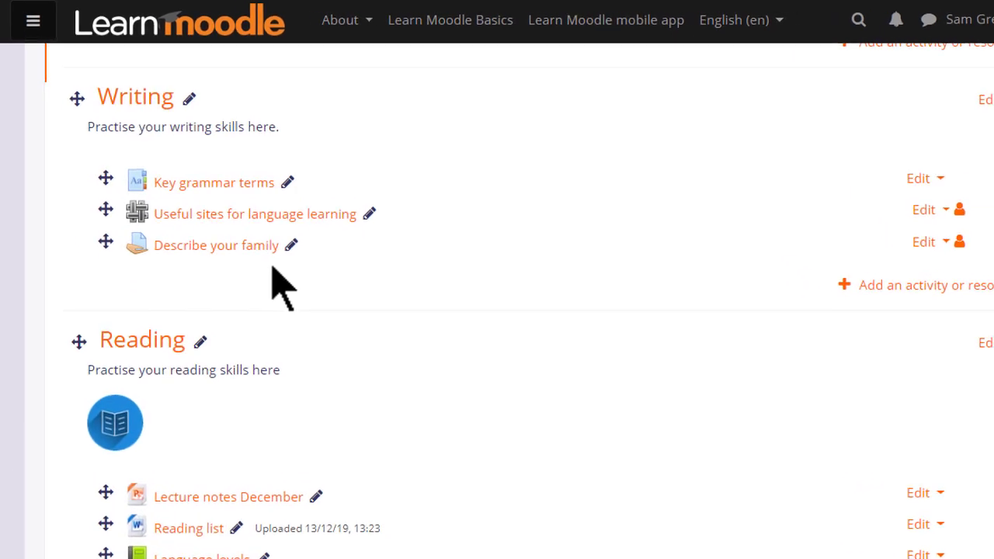